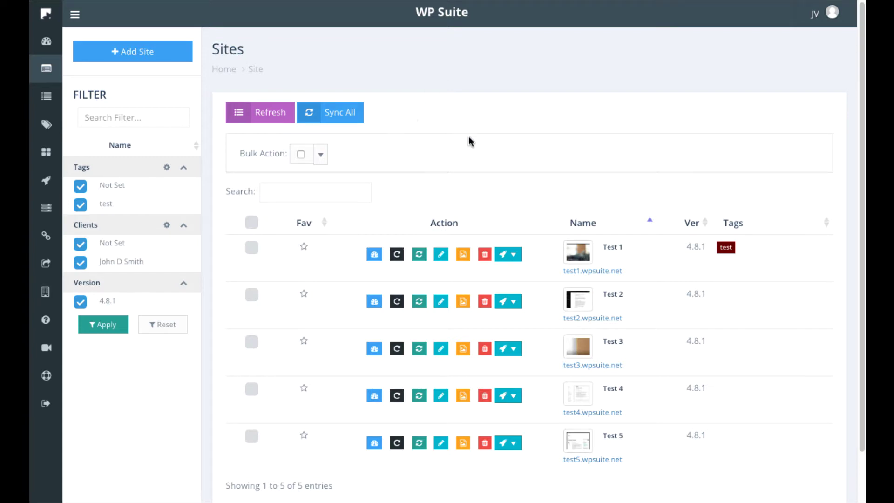
Step: Scroll through the filtered Sites list showing all five sites
scroll(473, 146, "down", 1)
scroll(757, 166, "up", 1)
scroll(462, 255, "down", 1)
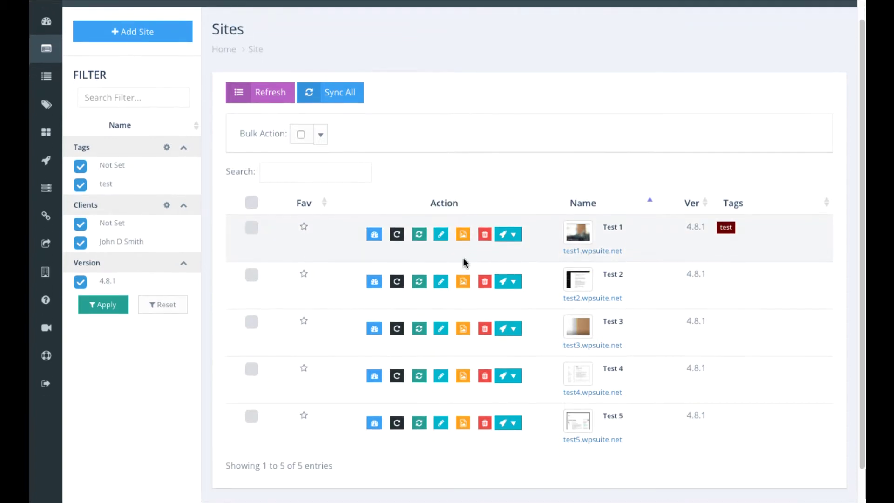
scroll(465, 262, "down", 1)
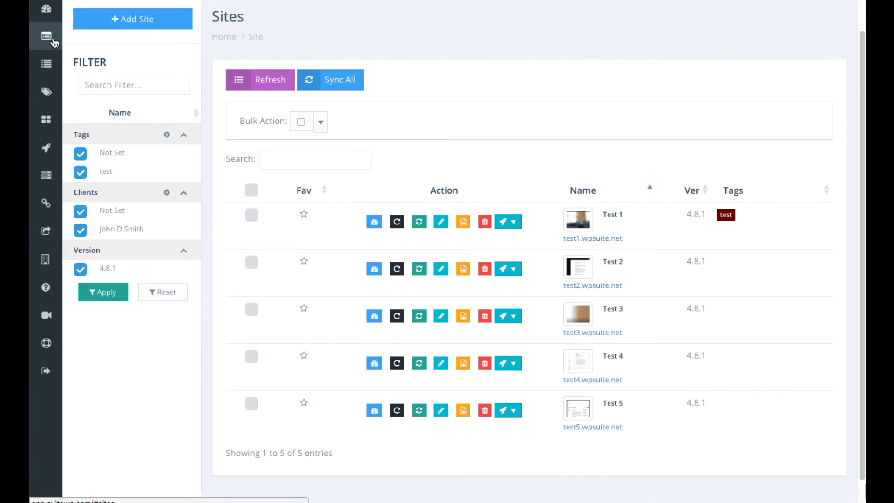
Step: Glance at the overall Dashboard, return to the Websites list and apply the current filters
left_click(43, 14)
left_click(79, 98)
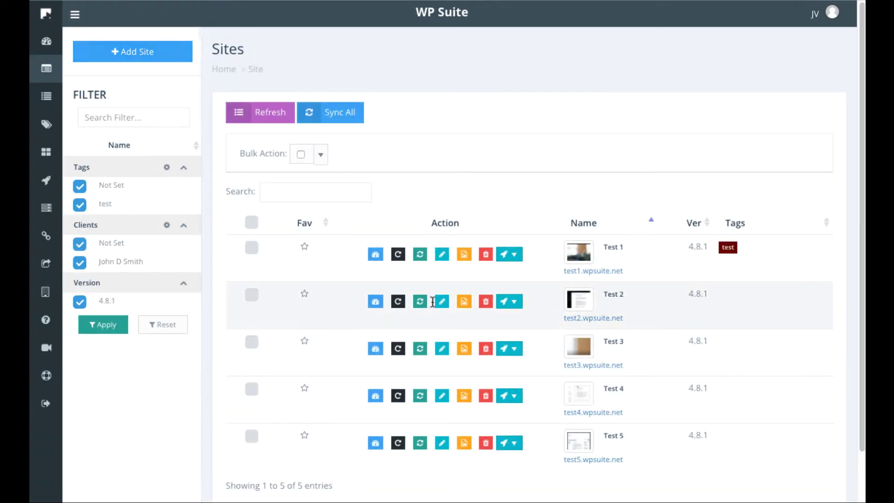
scroll(433, 289, "down", 1)
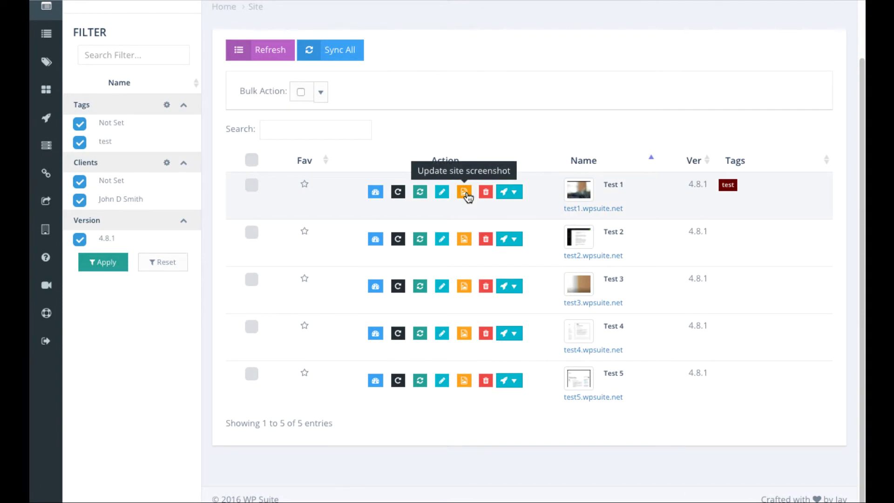
scroll(369, 183, "up", 1)
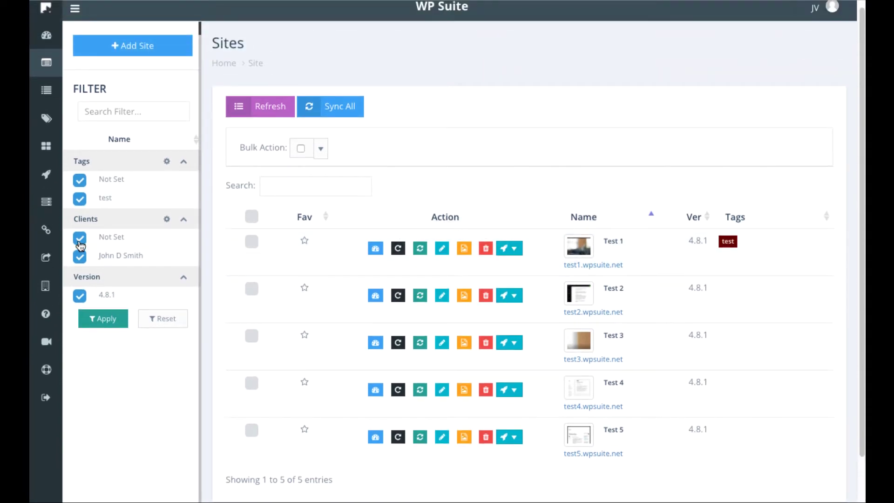
left_click(98, 321)
Step: Check the site Bulk Action options with all five selected, then open Test 1's dashboard
left_click(254, 220)
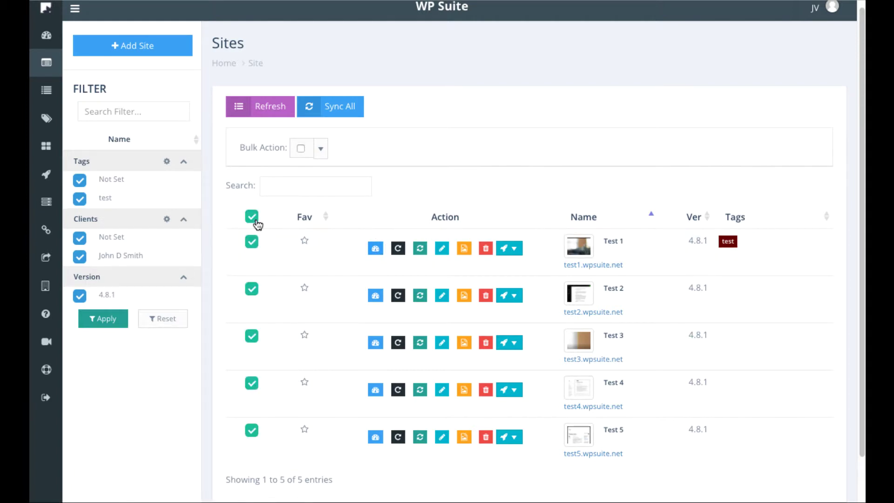
left_click(321, 151)
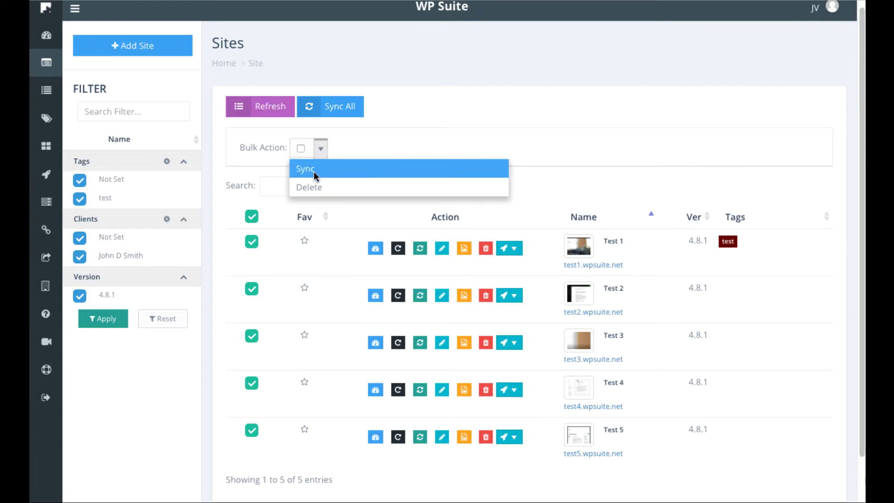
left_click(252, 217)
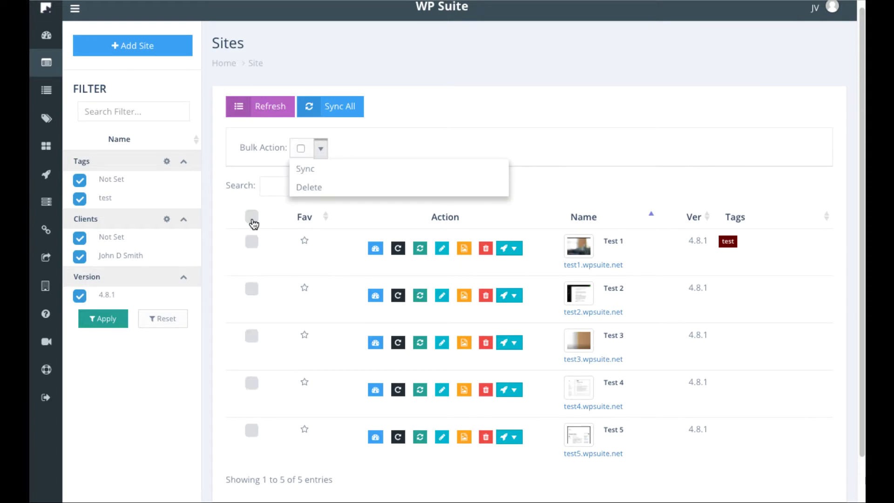
left_click(455, 119)
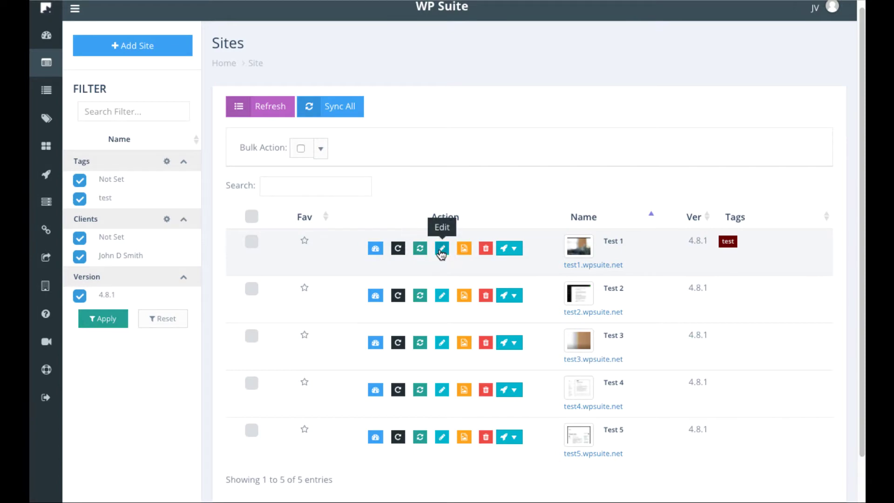
left_click(377, 247)
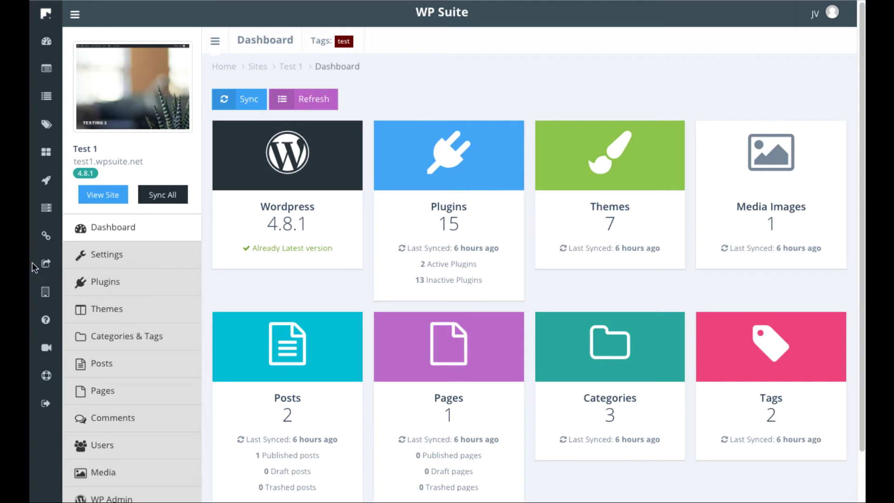
Step: Open and scan Test 1's plugin list
scroll(113, 263, "down", 1)
scroll(111, 263, "down", 1)
scroll(114, 247, "up", 2)
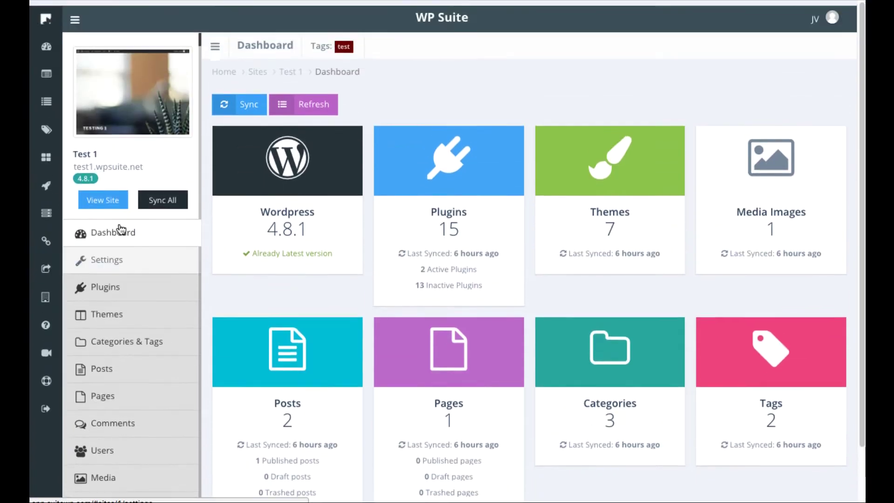
left_click(120, 285)
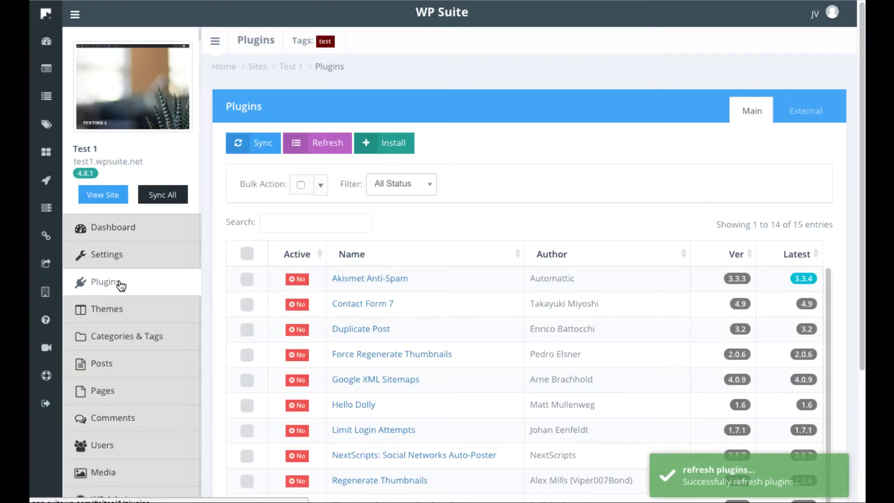
scroll(405, 253, "down", 4)
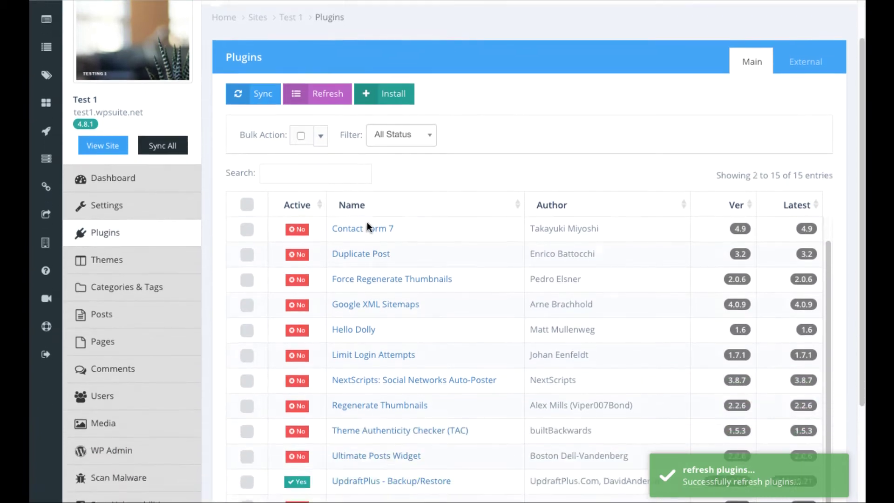
scroll(385, 388, "up", 3)
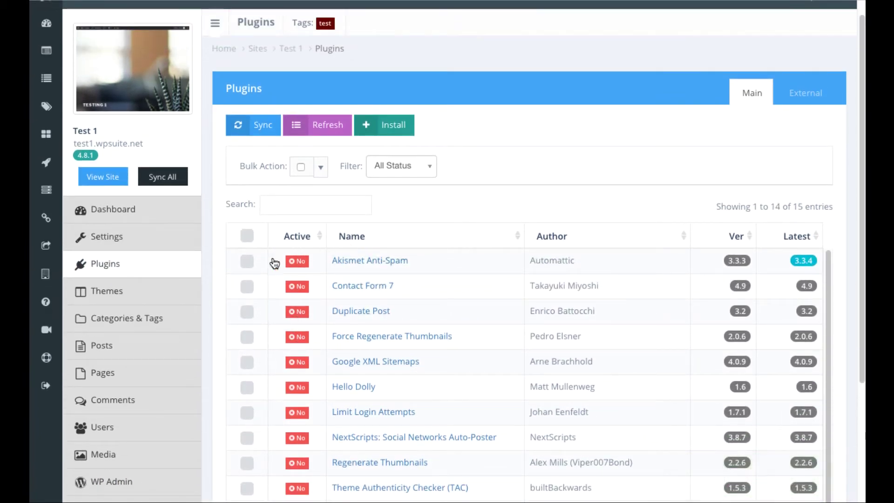
Step: Try selecting Akismet Anti-Spam and review the bulk plugin actions, then view Test 1's themes
left_click(247, 261)
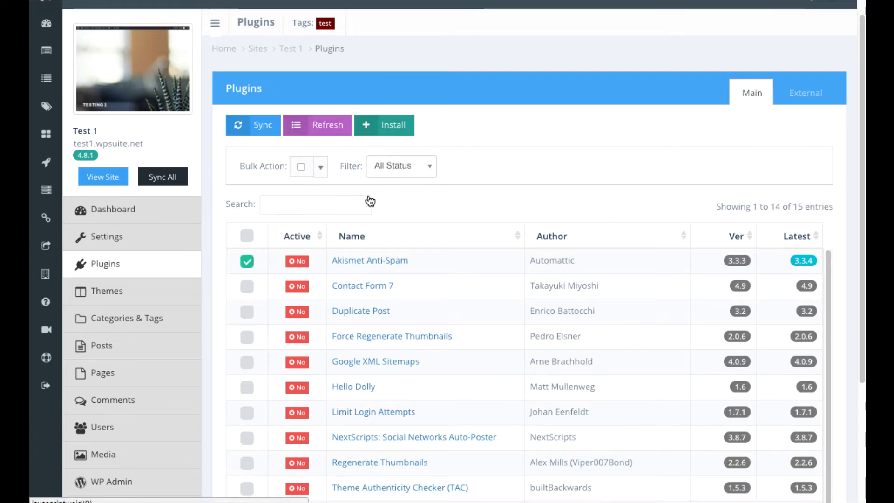
scroll(344, 235, "down", 4)
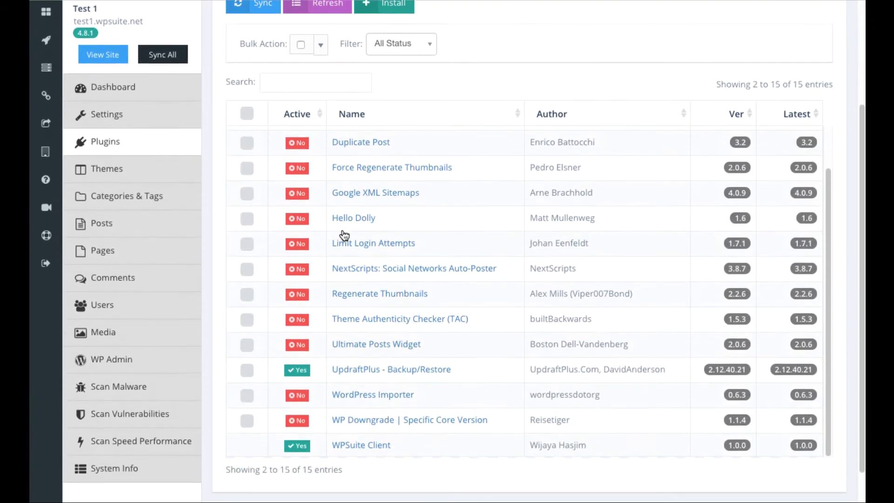
scroll(341, 235, "up", 4)
left_click(247, 277)
left_click(322, 184)
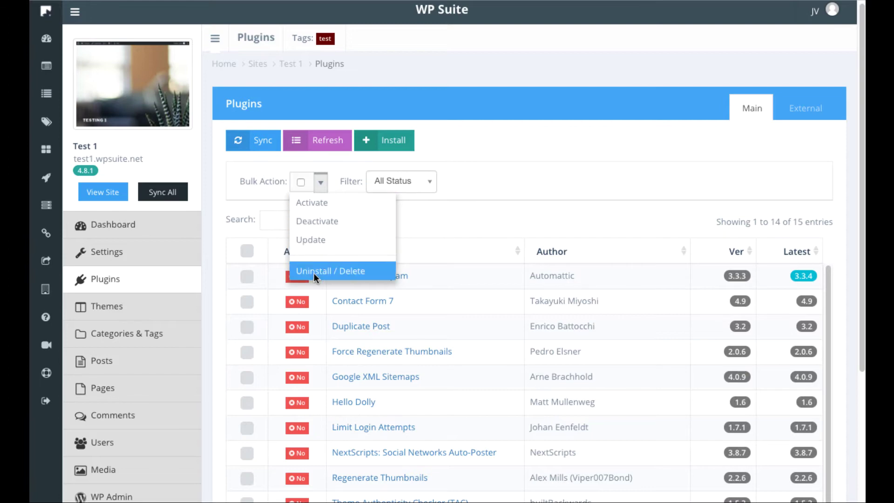
left_click(510, 189)
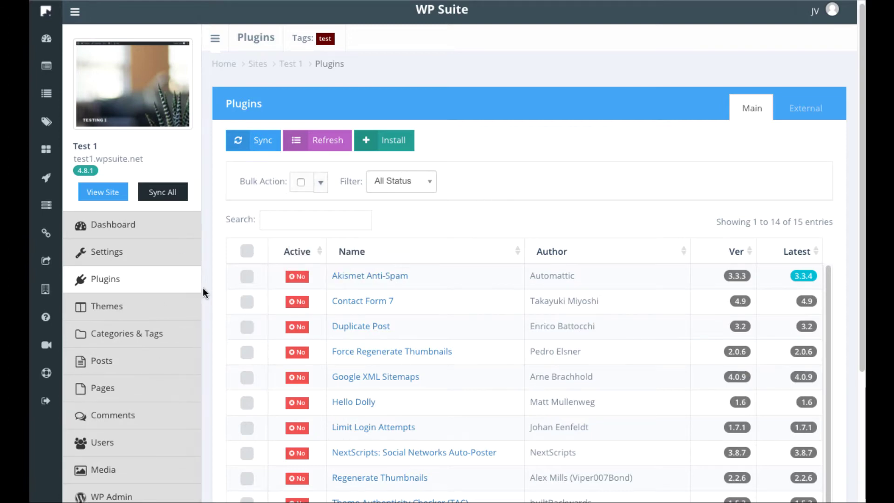
left_click(103, 318)
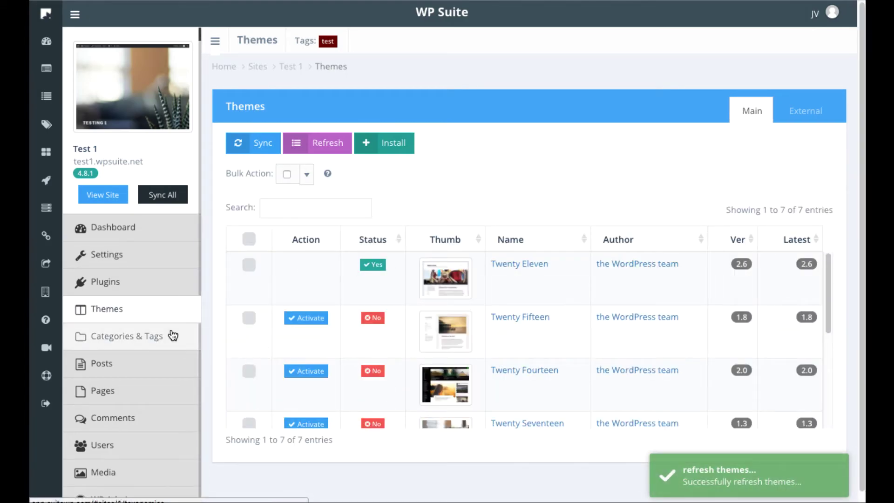
Step: Browse Test 1's posts, pages and comments, select the pending comment, then view the Bulk Action overview
left_click(113, 364)
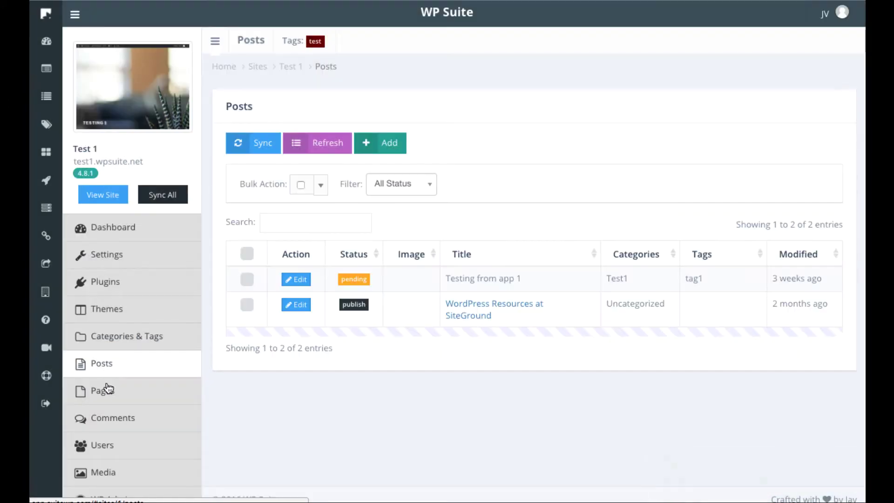
left_click(104, 394)
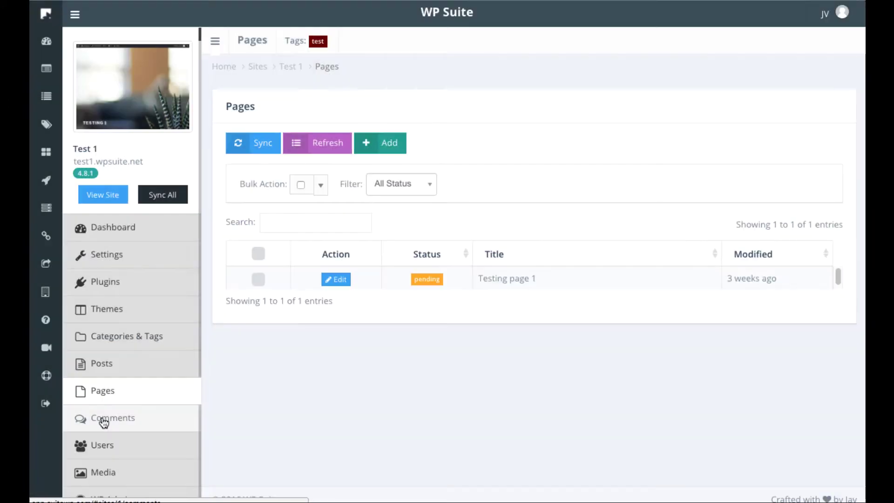
left_click(103, 419)
left_click(245, 302)
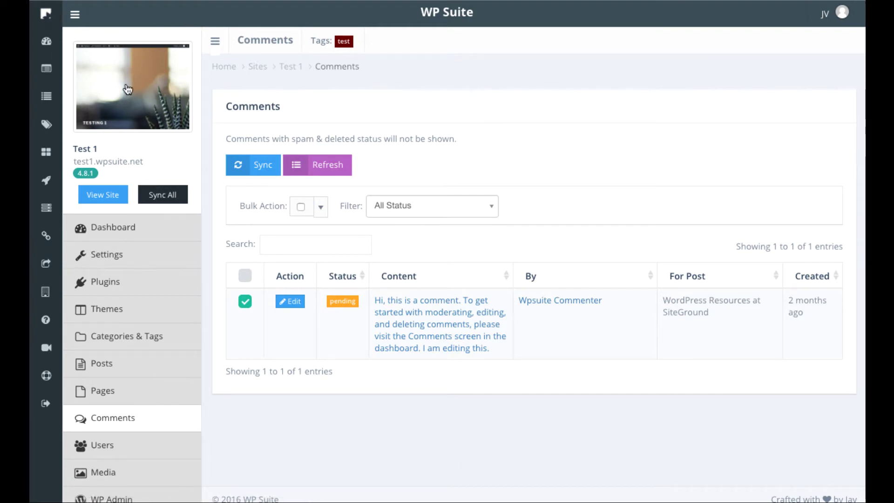
left_click(47, 97)
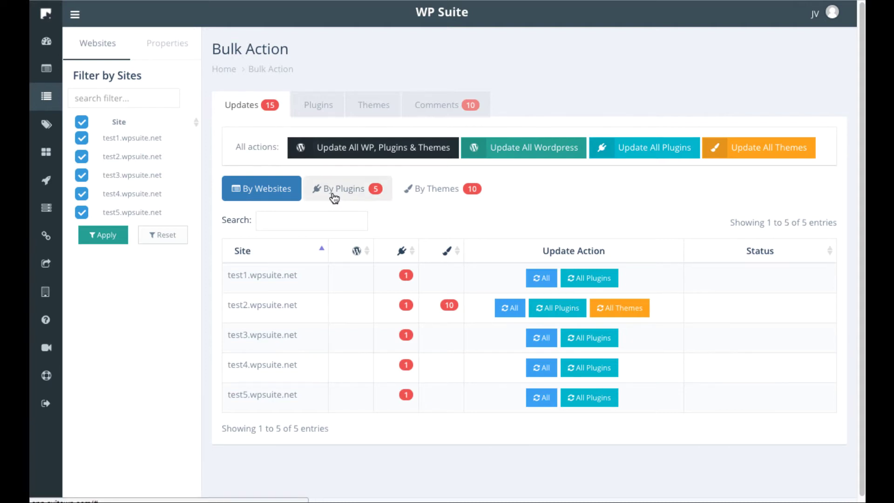
Step: Show the bulk Plugins list and try Activate All for Akismet Anti-Spam on every site
left_click(318, 106)
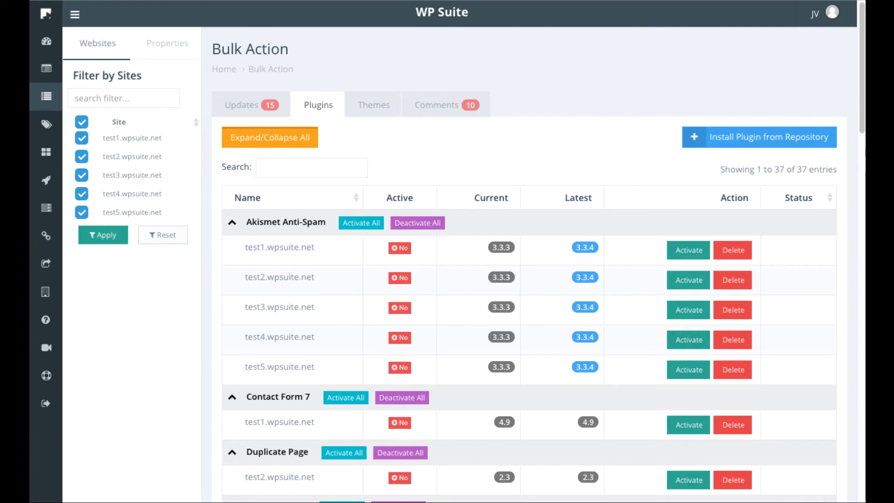
left_click(46, 69)
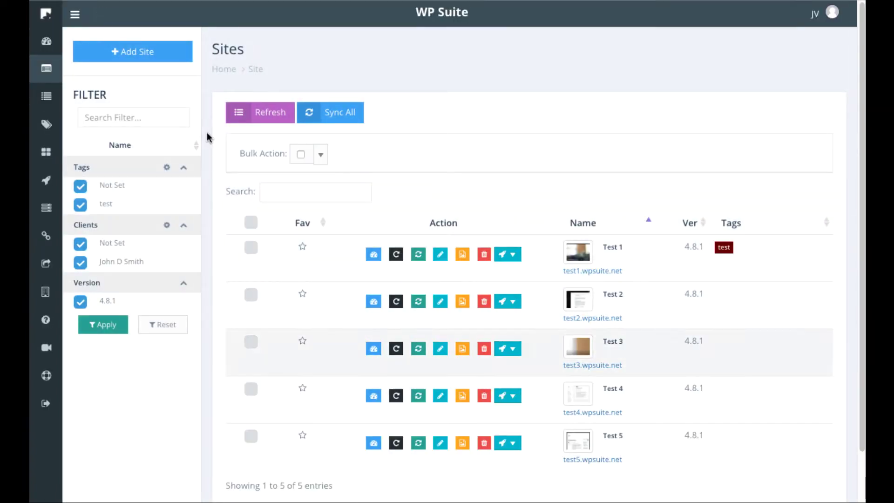
left_click(46, 96)
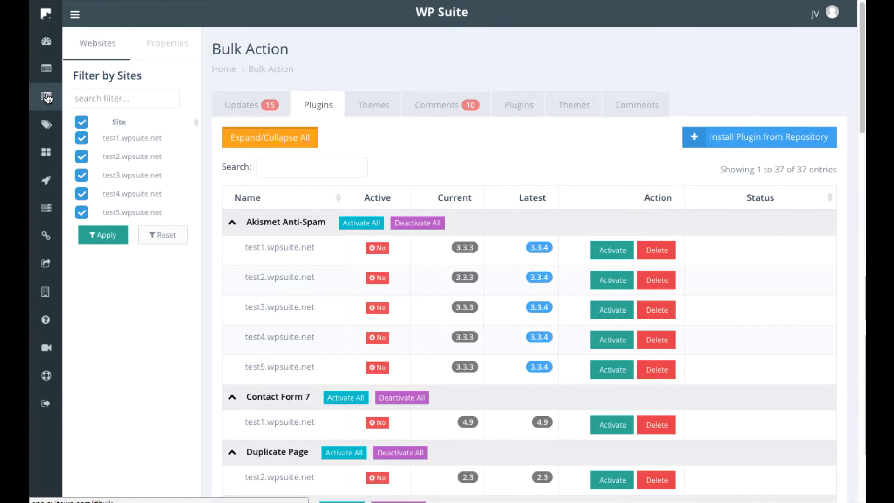
left_click(365, 223)
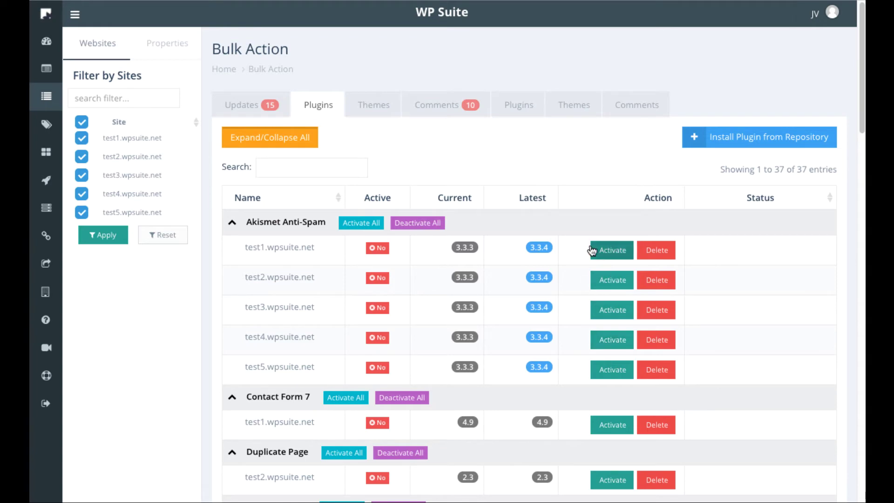
scroll(596, 261, "down", 4)
scroll(361, 389, "down", 5)
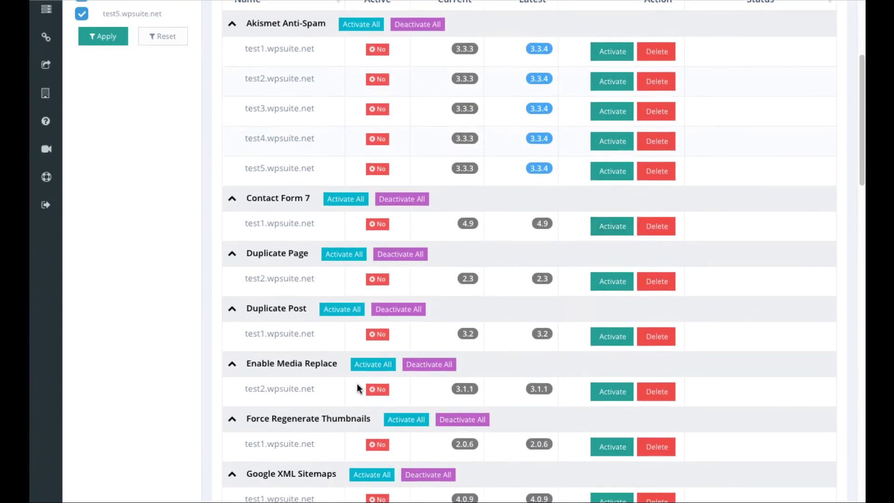
scroll(564, 319, "up", 9)
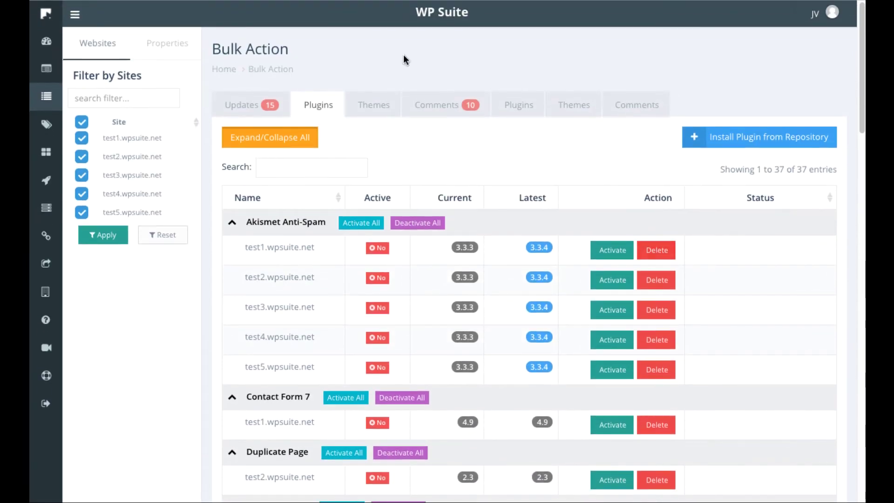
Step: Review the bulk Themes, Plugins and Comments tabs, then go to the Tags page
left_click(371, 106)
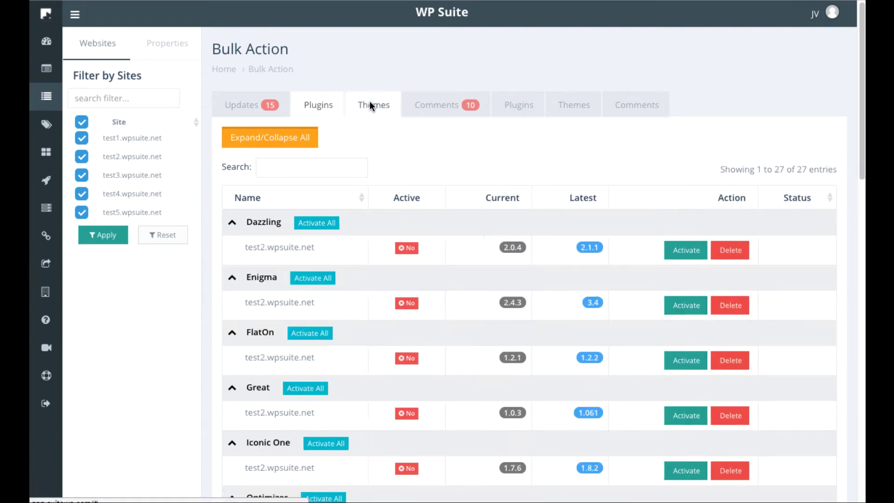
scroll(366, 198, "down", 5)
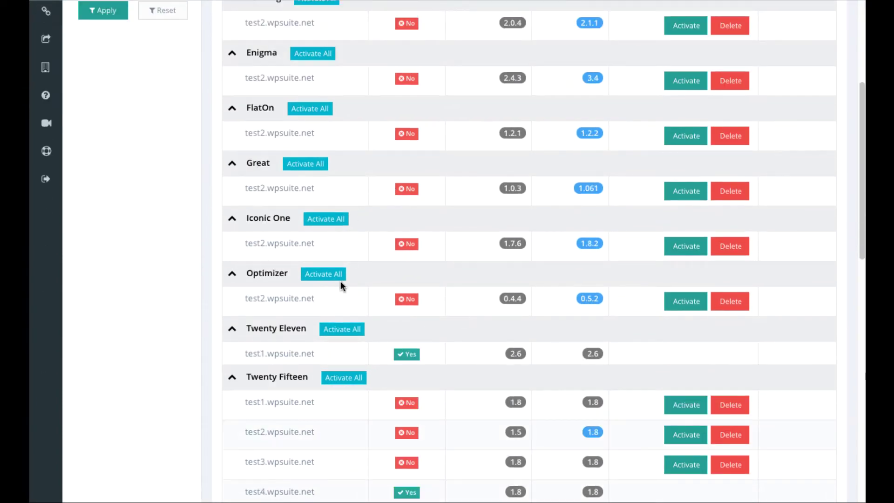
scroll(340, 282, "down", 10)
scroll(340, 282, "up", 11)
scroll(340, 281, "up", 4)
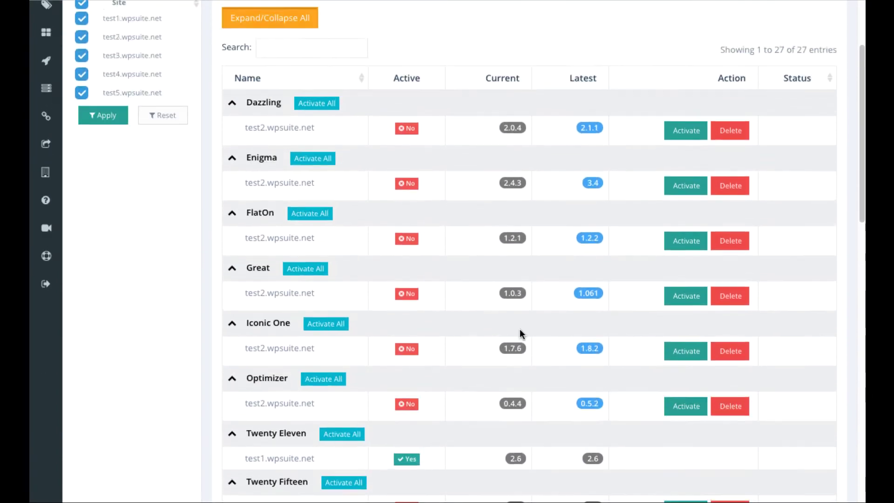
left_click(518, 96)
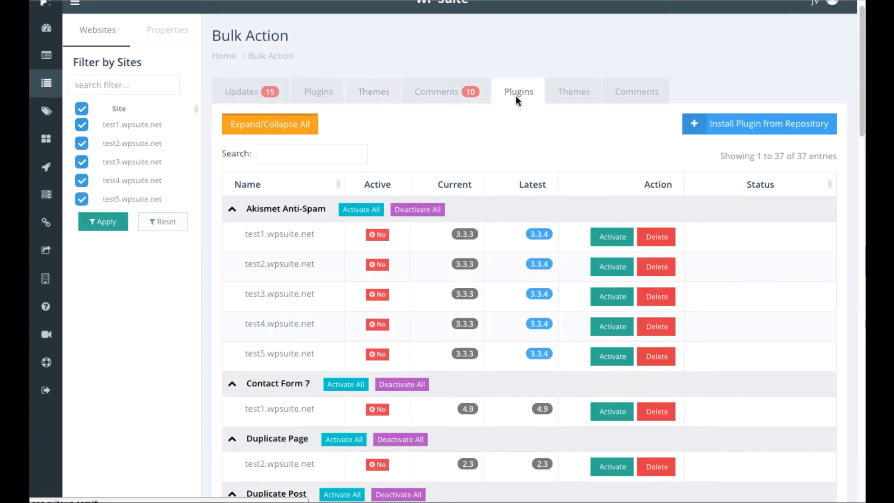
left_click(452, 99)
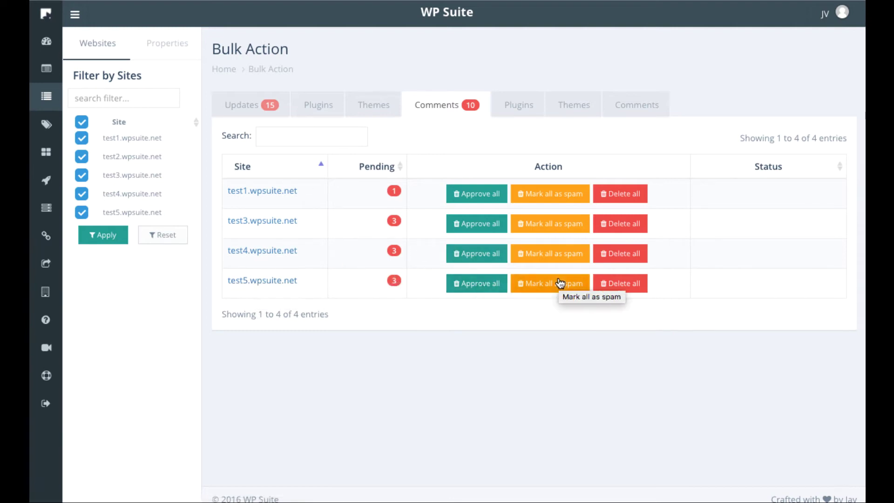
left_click(47, 124)
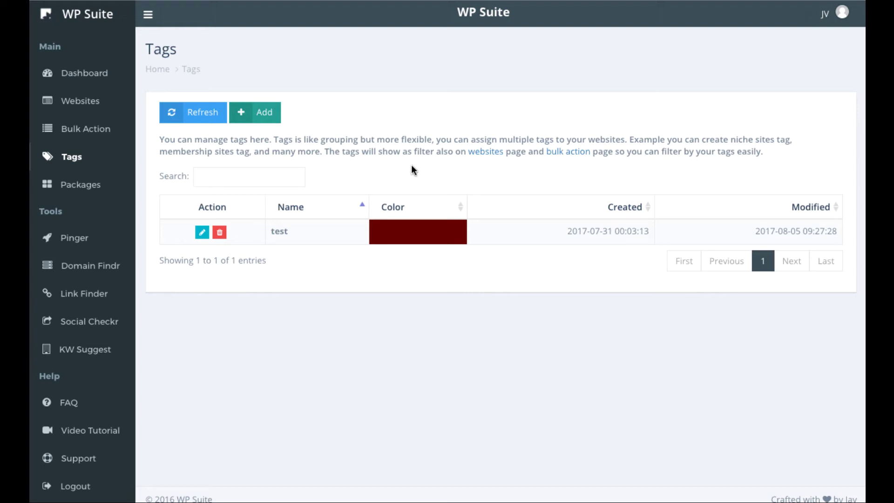
Step: Start adding a tag, then switch to the Packages list
left_click(240, 115)
left_click(83, 186)
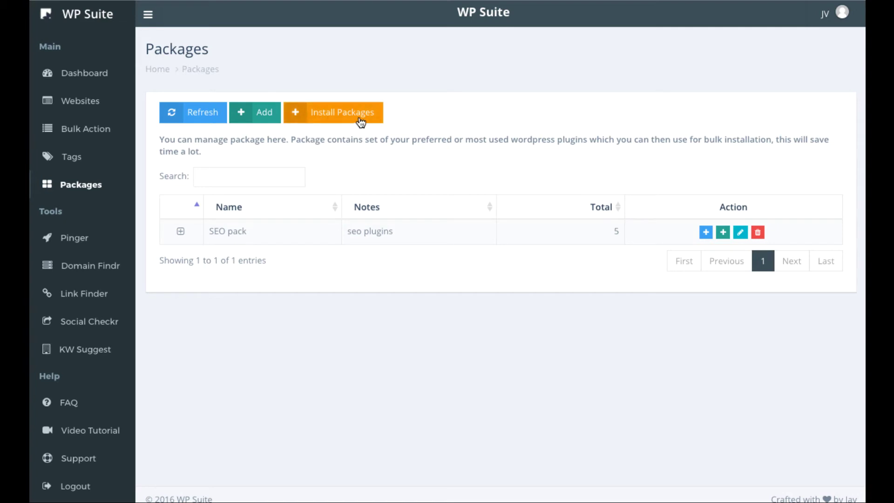
Step: Expand SEO pack and highlight plugin names like Google XML Sitemaps and All in One SEO Pack
left_click(181, 232)
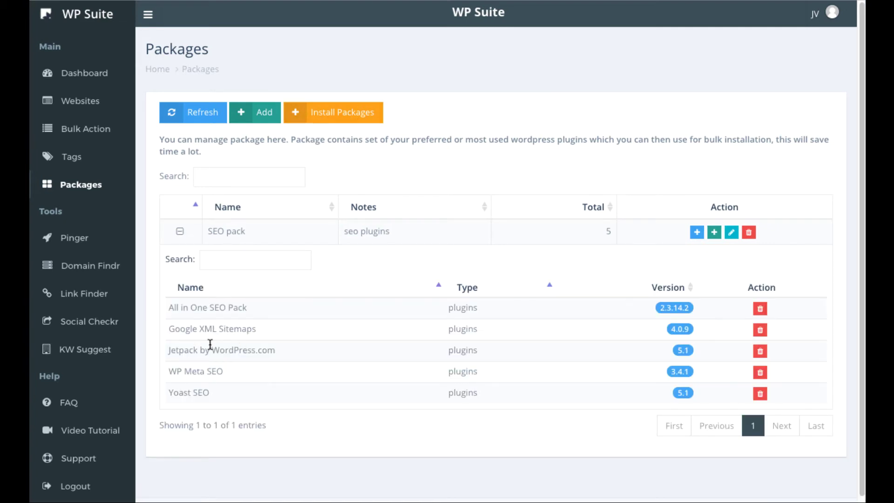
left_click_drag(196, 350, 254, 345)
left_click_drag(174, 329, 257, 329)
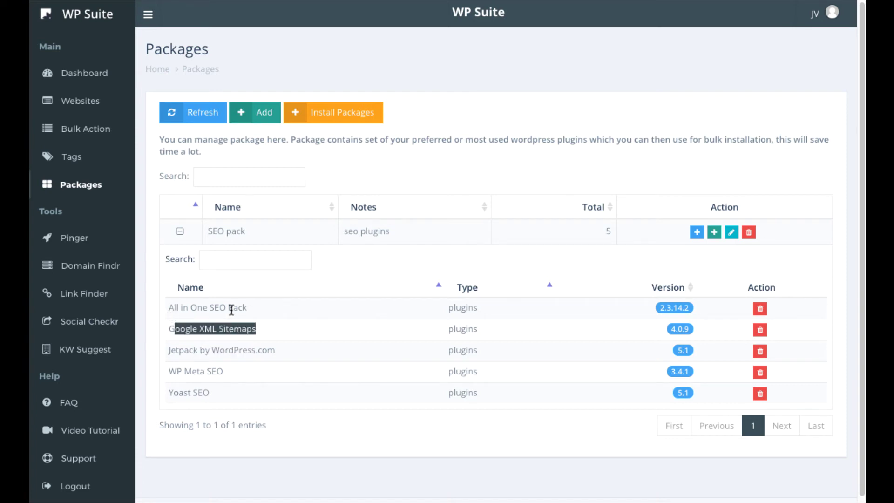
left_click_drag(169, 308, 301, 320)
left_click(301, 321)
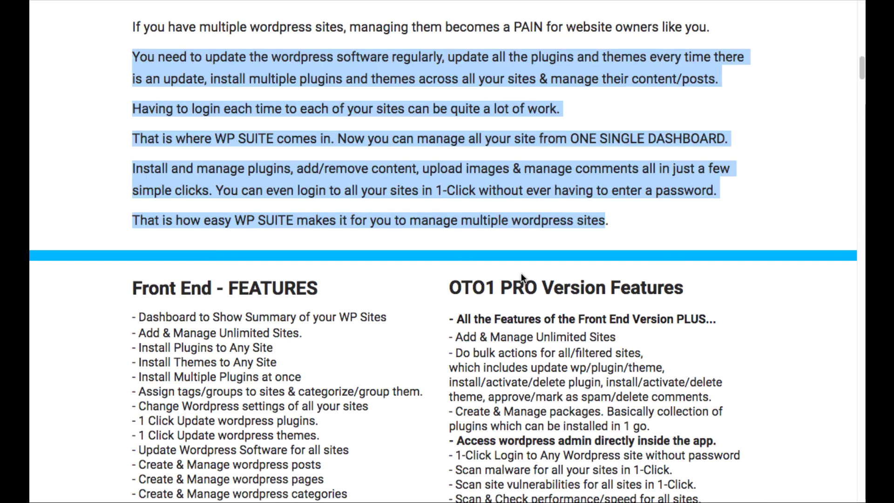
Step: Highlight the dashboard summary and Install Plugins to Any Site features in the Front End list
scroll(521, 273, "down", 5)
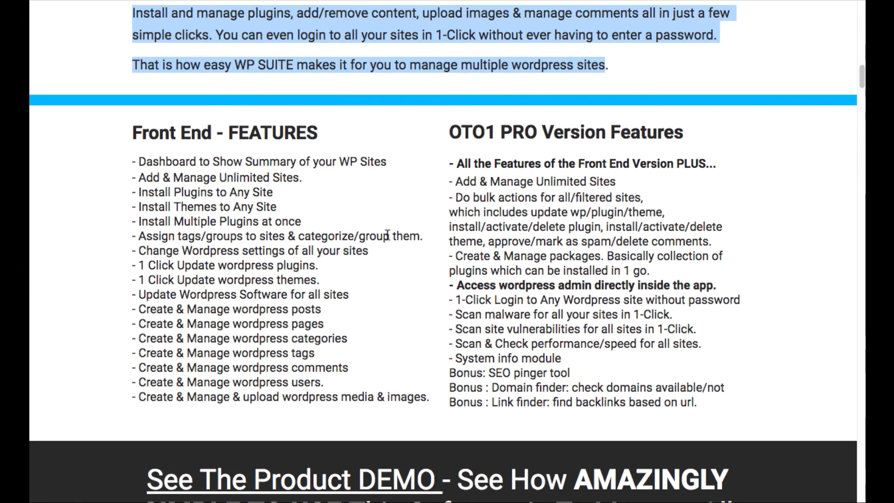
left_click(378, 233)
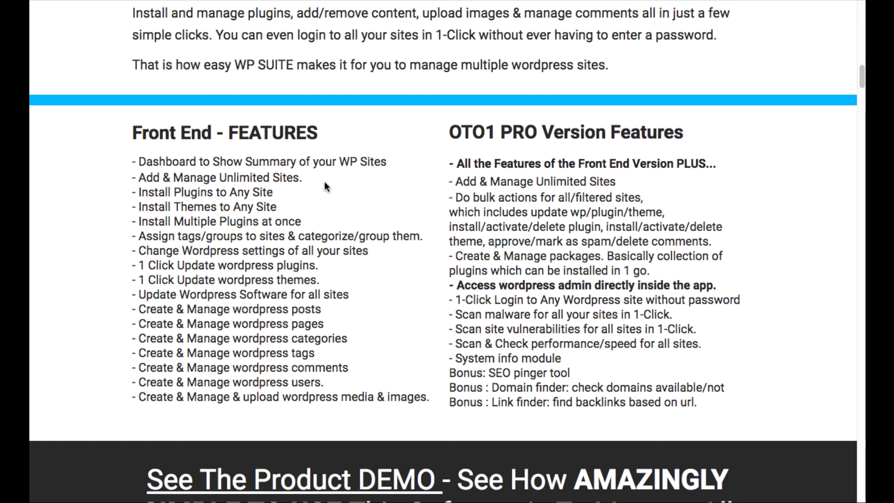
left_click_drag(135, 162, 340, 161)
left_click(319, 161)
left_click_drag(136, 193, 236, 229)
left_click(236, 229)
Step: Compare the Add & Manage Unlimited Sites feature in the Front End and PRO columns
left_click_drag(140, 178, 289, 175)
left_click(194, 171)
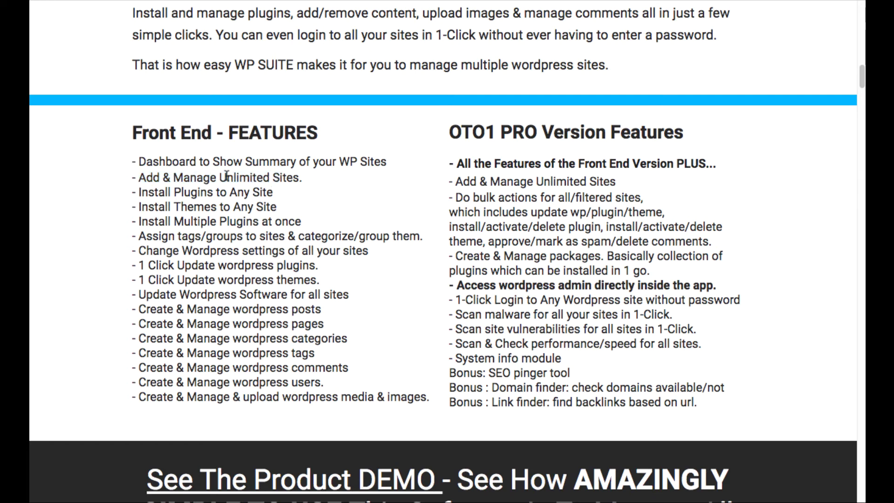
left_click_drag(139, 177, 282, 179)
left_click_drag(456, 182, 604, 182)
left_click(571, 182)
Step: Highlight the OTO1 PRO features: in-app WordPress admin access, malware scanning, vulnerability scanning, speed check, SEO pinger
left_click_drag(457, 285, 717, 285)
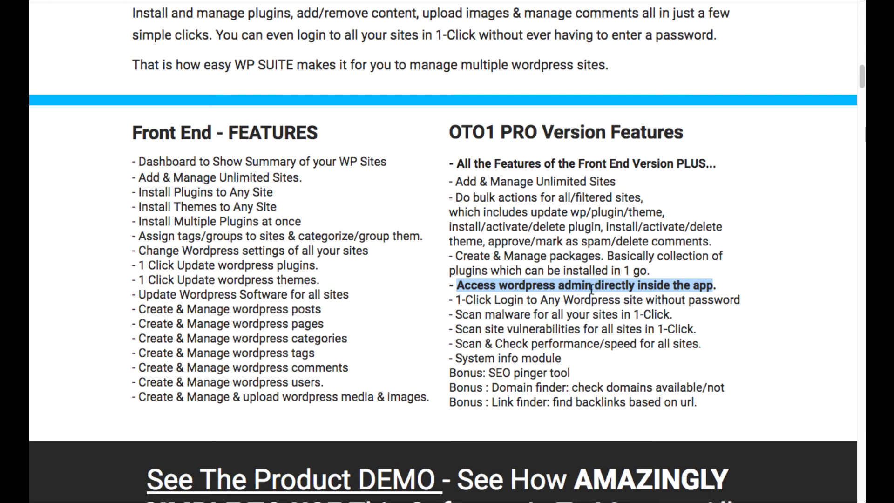
left_click(284, 285)
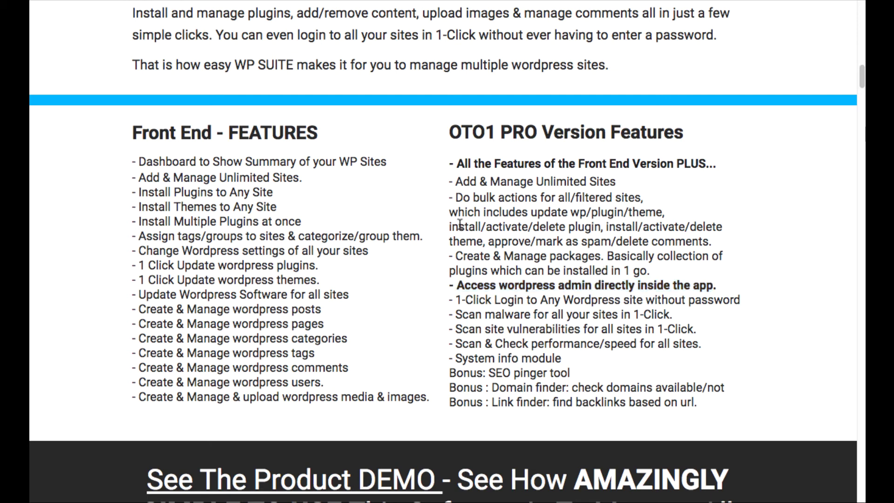
left_click_drag(456, 285, 720, 286)
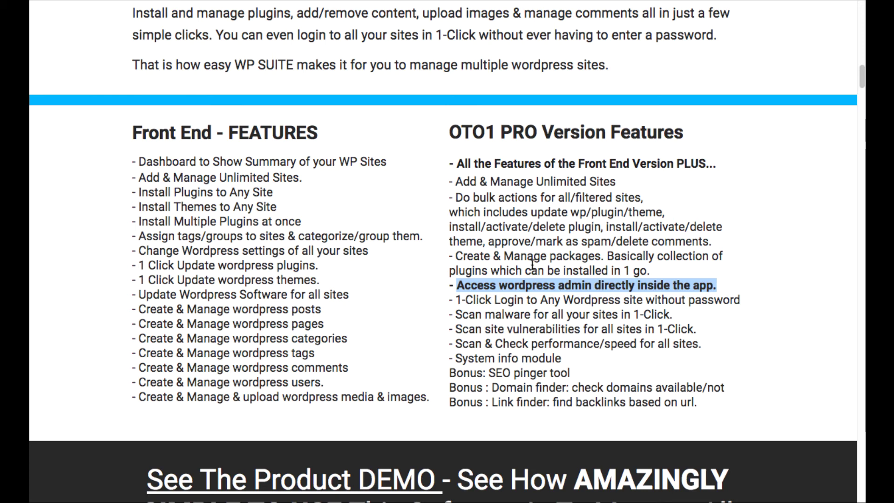
left_click(506, 294)
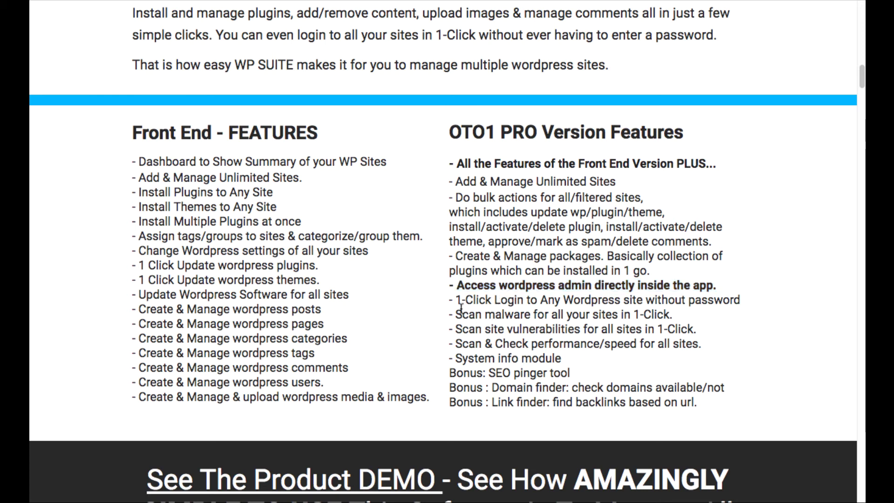
left_click_drag(456, 315, 664, 314)
left_click_drag(454, 330, 680, 330)
left_click_drag(456, 344, 696, 338)
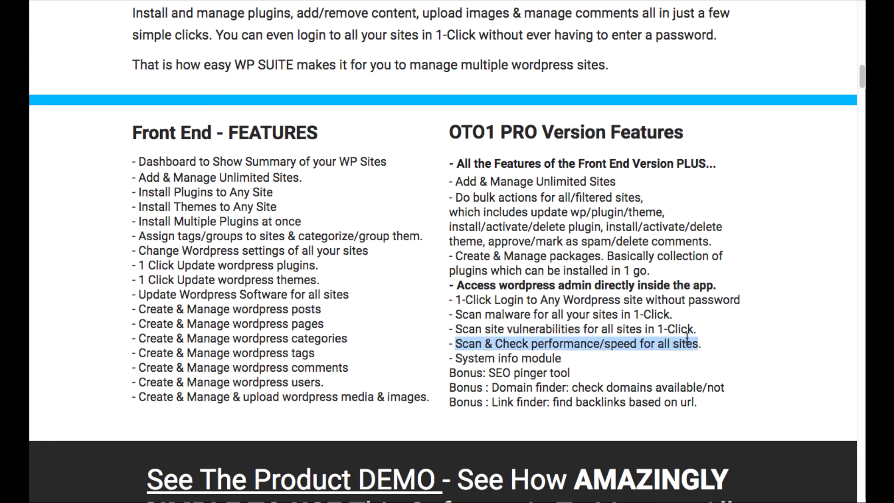
left_click_drag(450, 372, 595, 402)
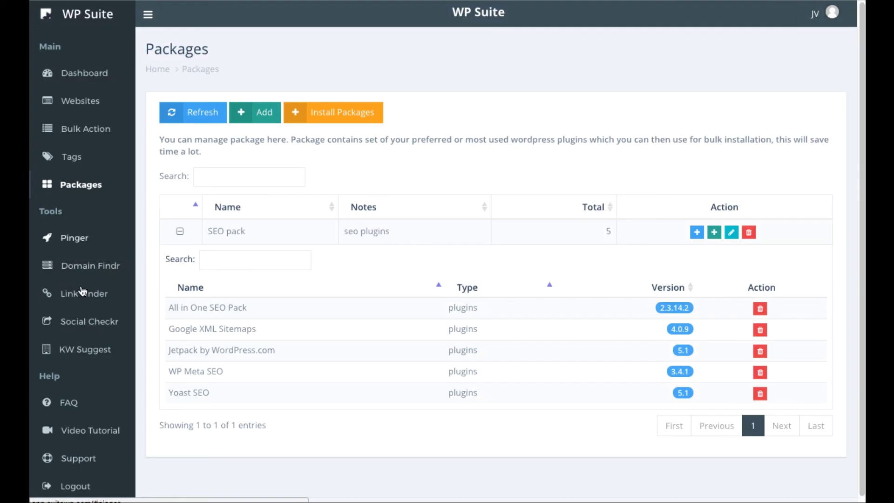